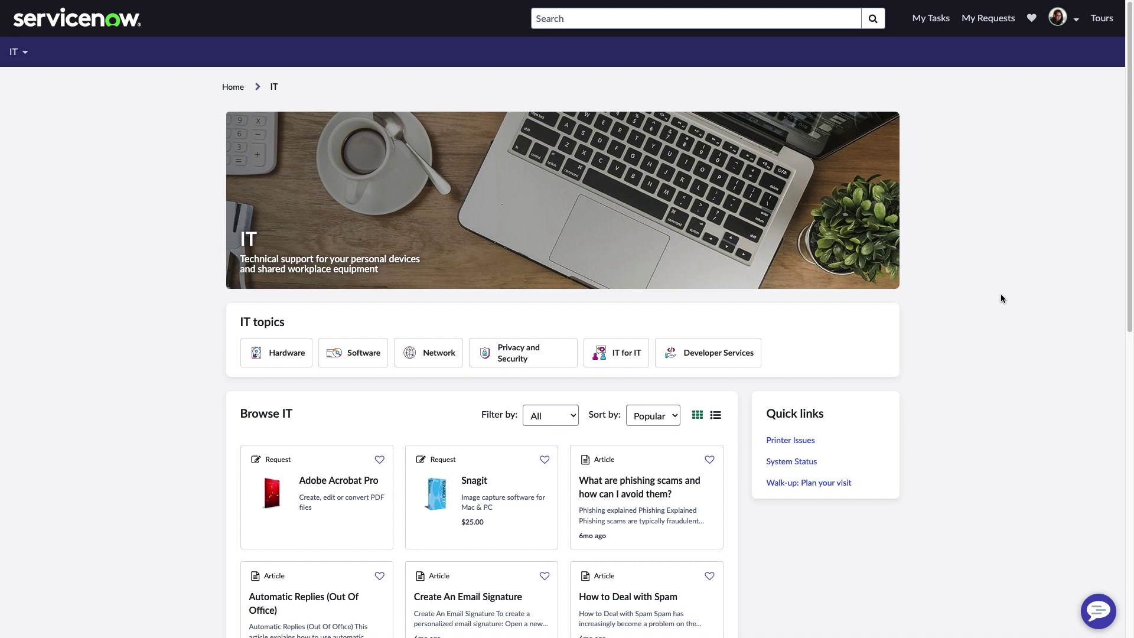
- Submit a Material Master Request 'MacBook Pro (M2 Ultra - 2022)' as Finished Products with the MacBook Pro template
{"action": "left_click", "coordinate": [1033, 22]}
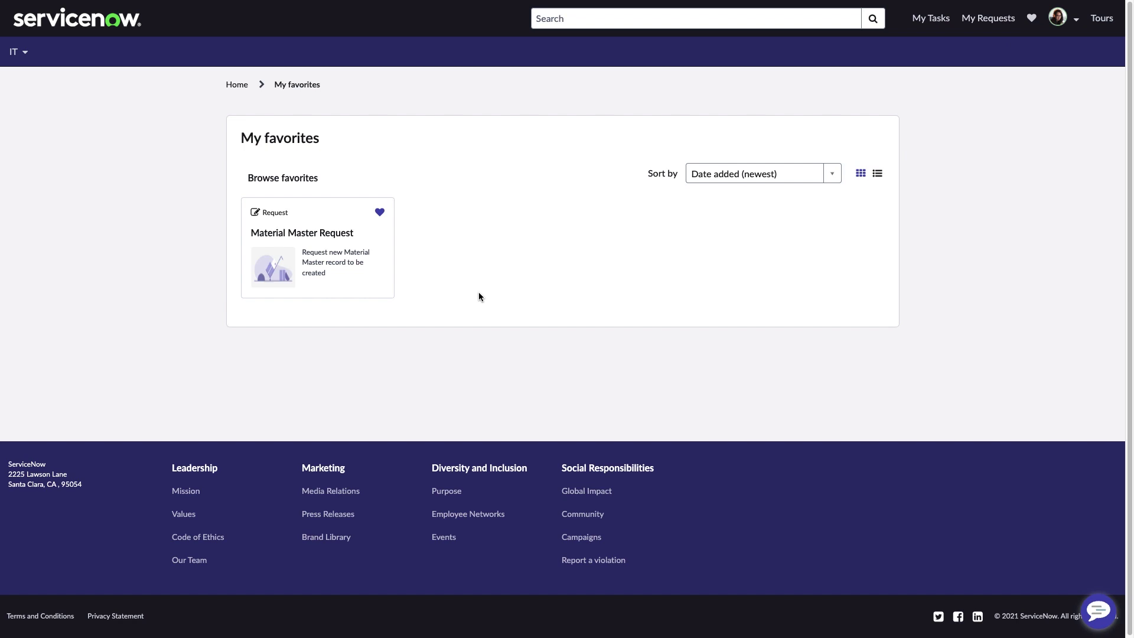
{"action": "left_click", "coordinate": [374, 272]}
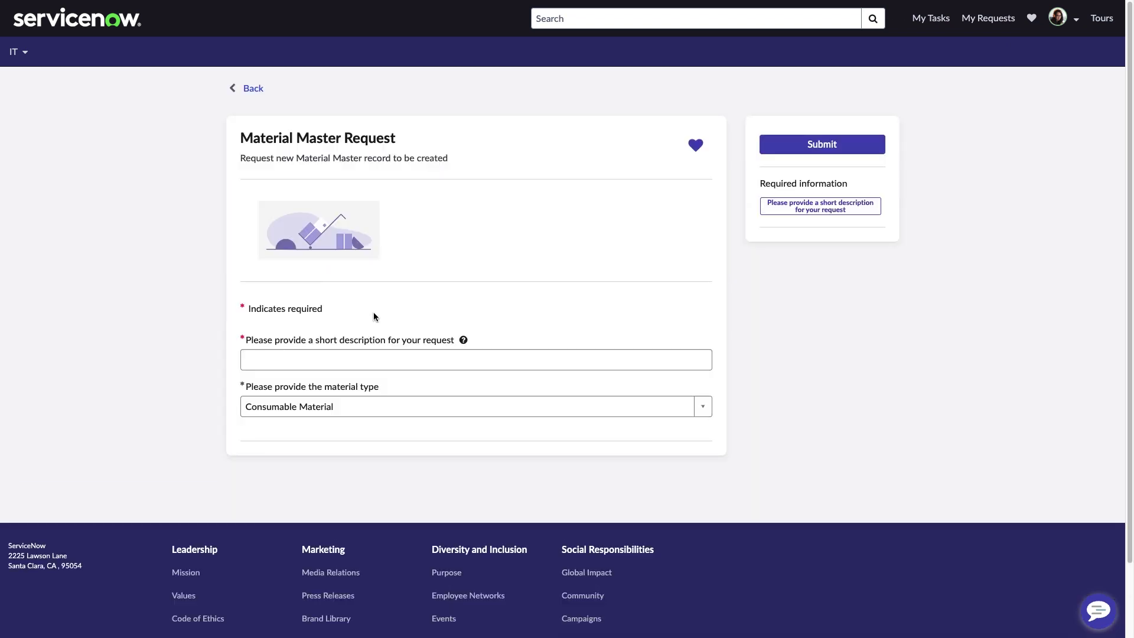
{"action": "left_click", "coordinate": [381, 360]}
{"action": "type", "text": "MacBook Pro "}
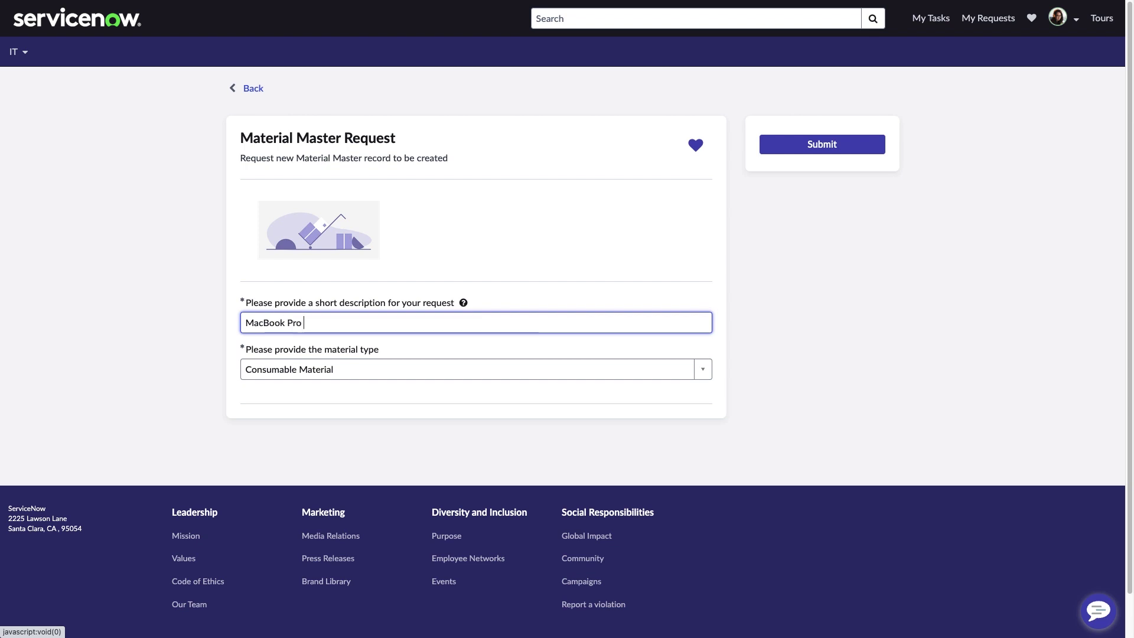
{"action": "type", "text": "(M2 Ultra - 2022)"}
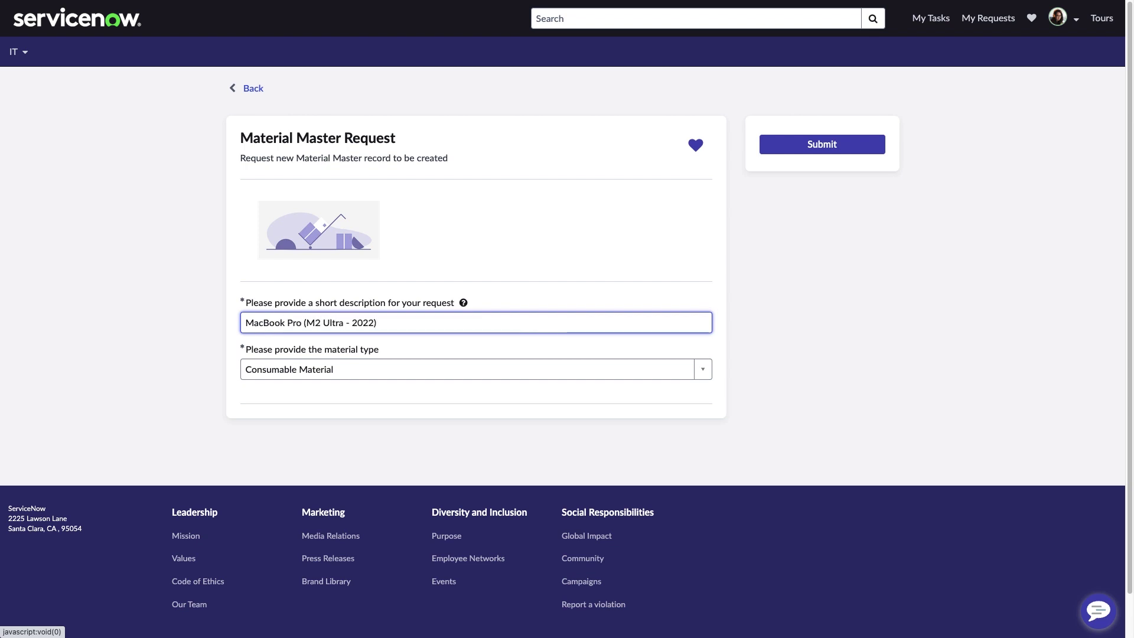
{"action": "left_click", "coordinate": [468, 371]}
{"action": "left_click", "coordinate": [406, 428]}
{"action": "left_click", "coordinate": [413, 452]}
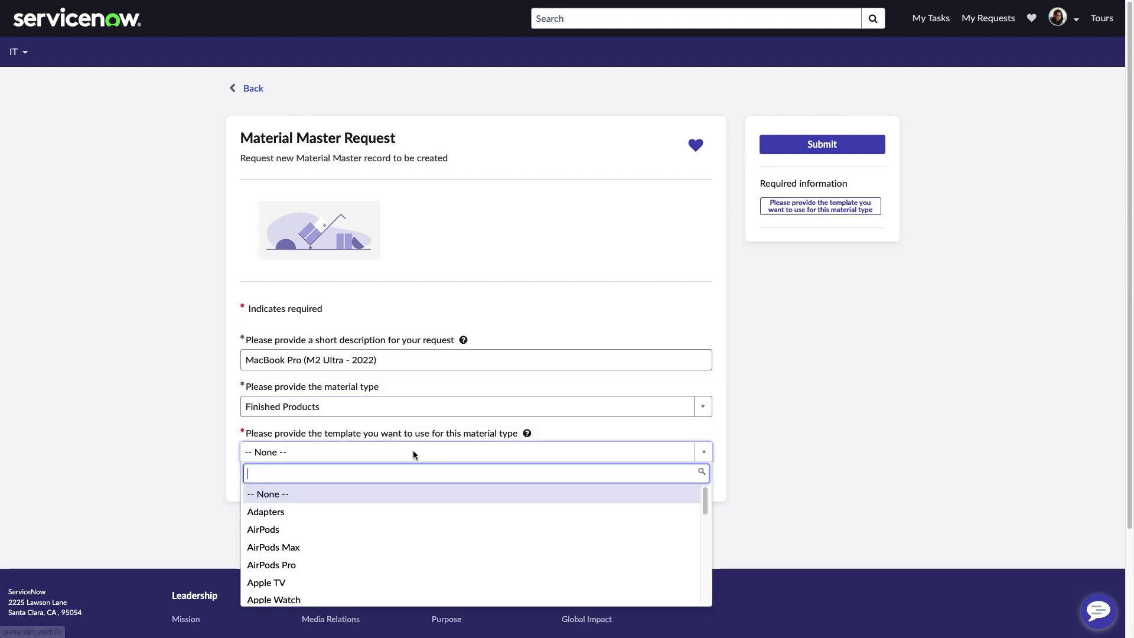
{"action": "type", "text": "MacBook"}
{"action": "left_click", "coordinate": [395, 511]}
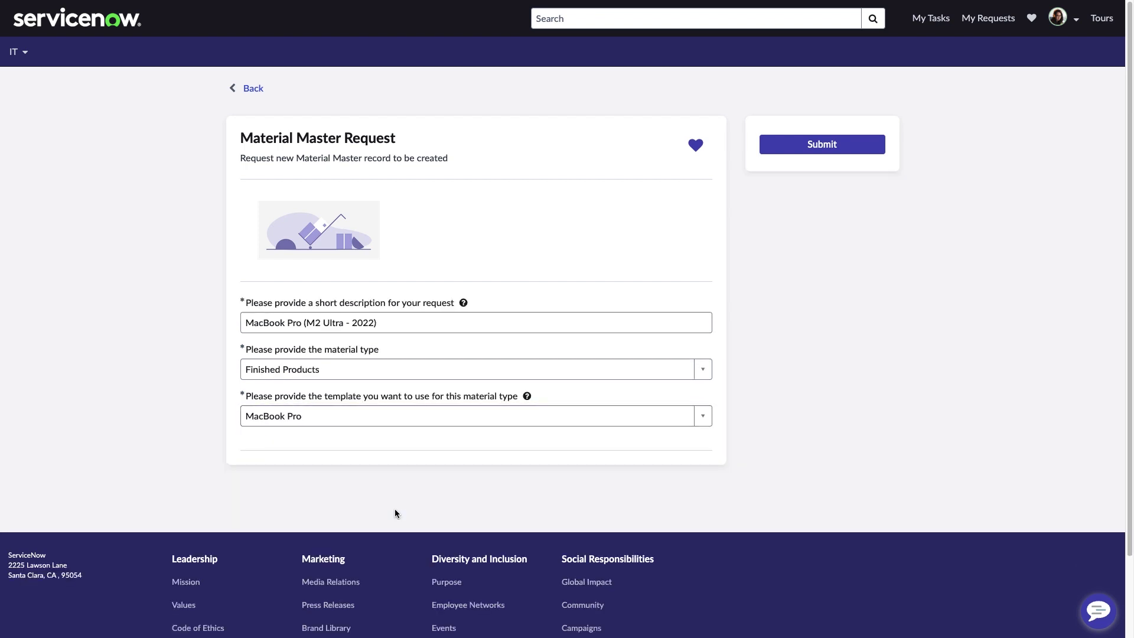
{"action": "left_click", "coordinate": [858, 155]}
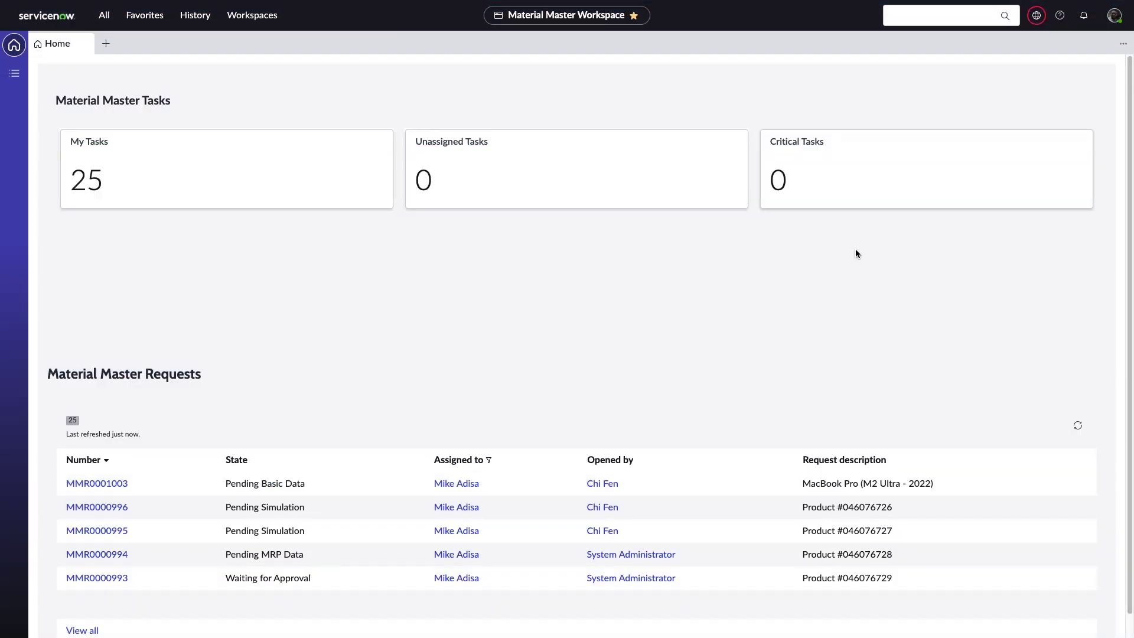
- Open MMR0001003 and approve its Review Basic Data task in the Basic data stage
{"action": "left_click", "coordinate": [112, 483]}
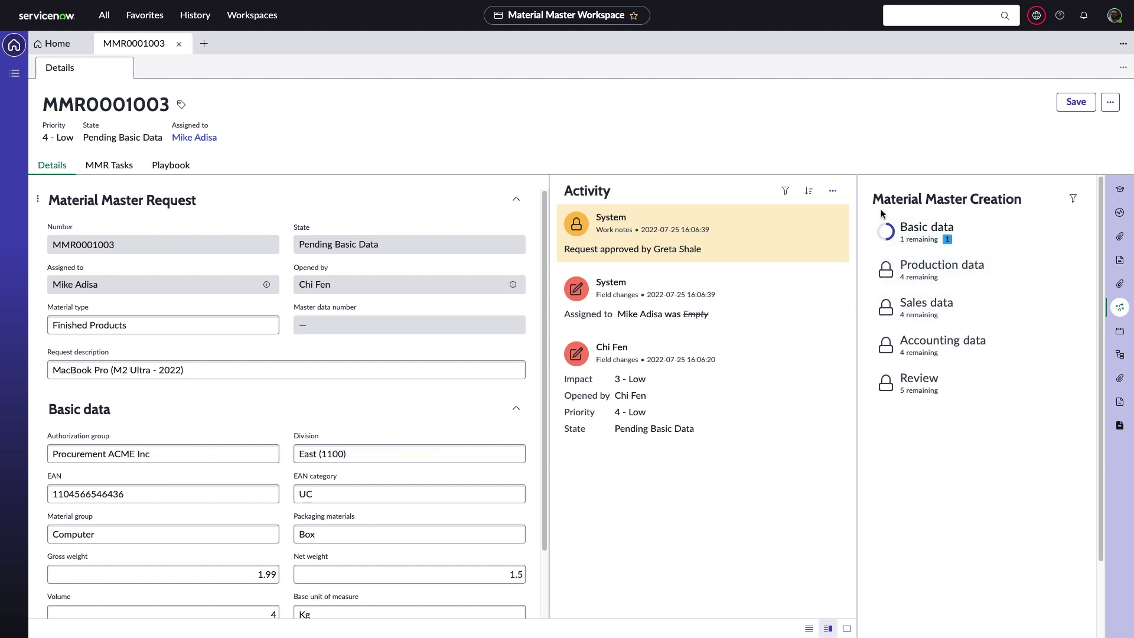
{"action": "left_click", "coordinate": [1010, 235]}
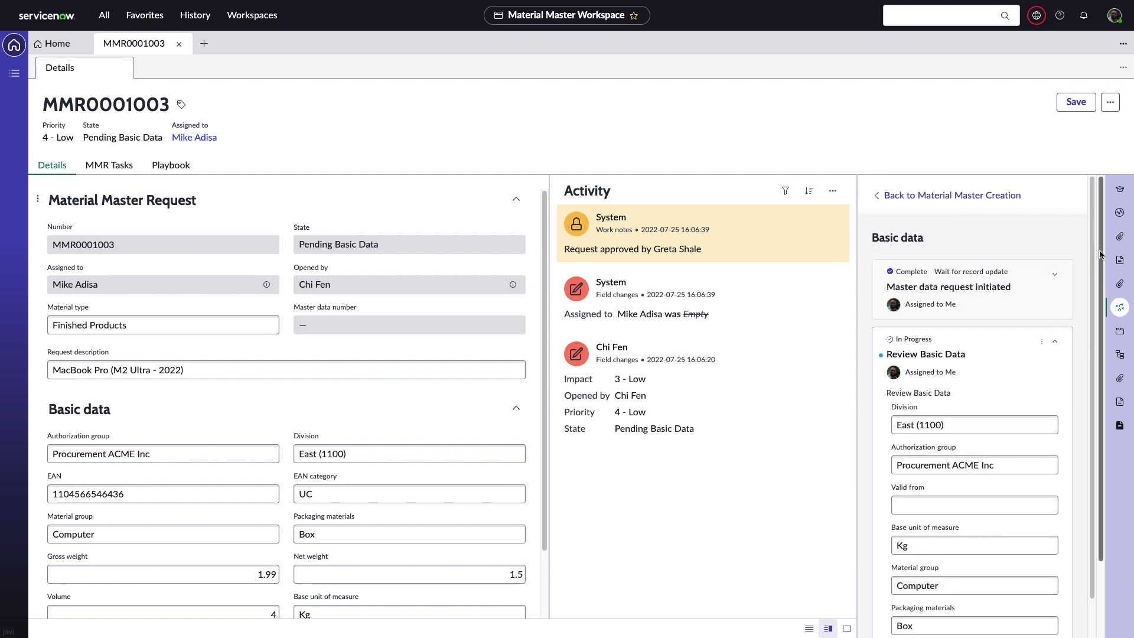
{"action": "left_click_drag", "start_coordinate": [1097, 261], "coordinate": [1090, 492]}
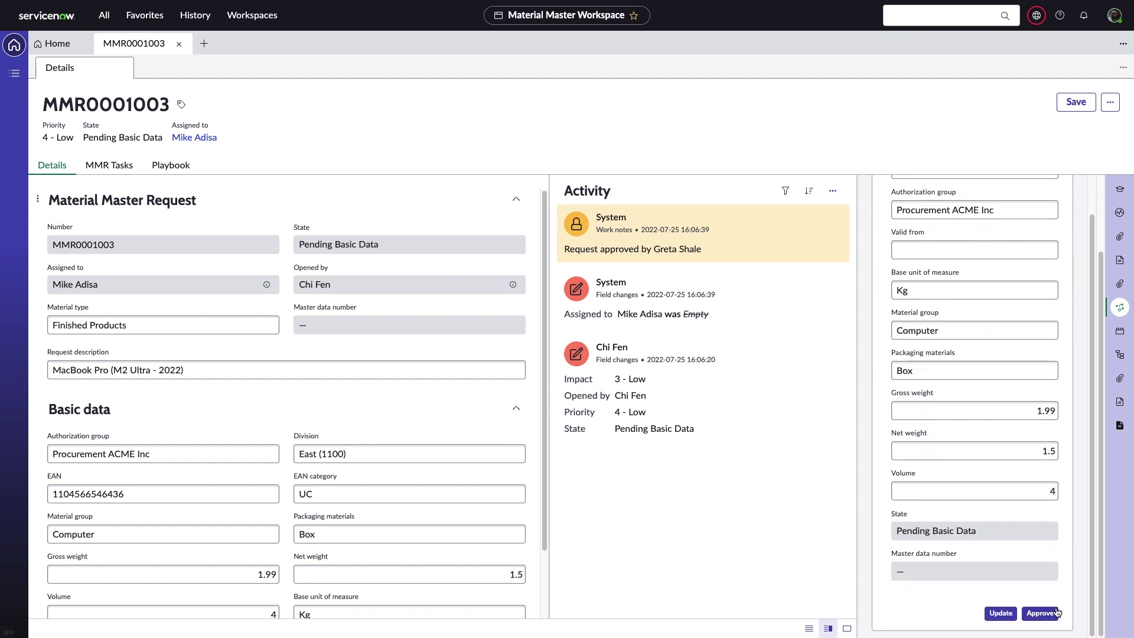
{"action": "left_click", "coordinate": [1041, 613]}
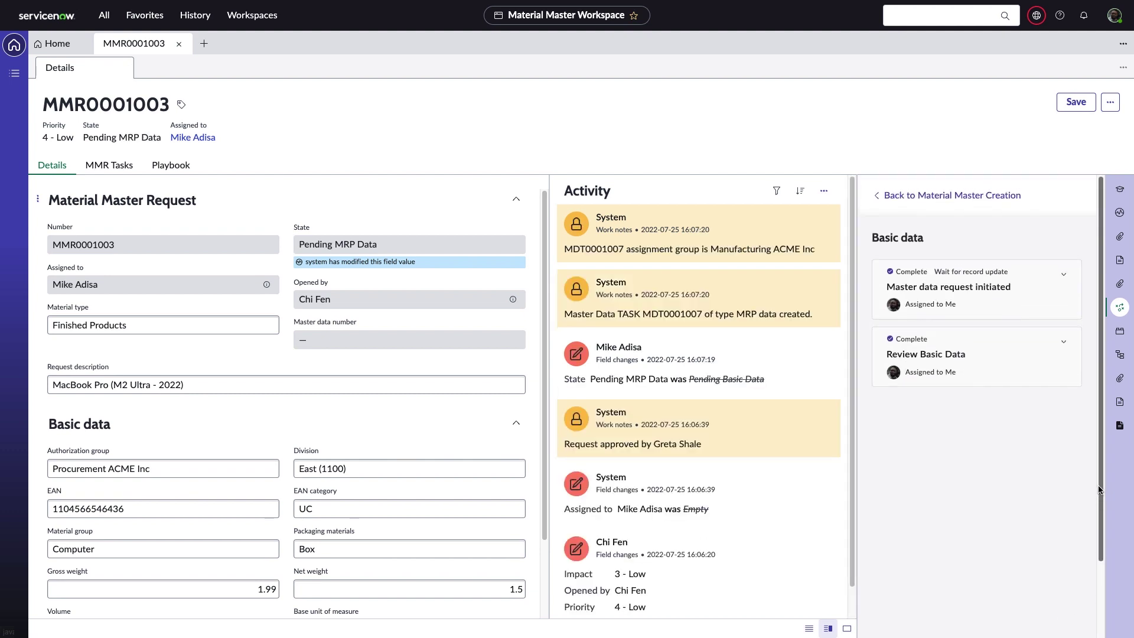
- Return to the Material Master Creation stages and show MMR0001003's MMR Tasks
{"action": "left_click", "coordinate": [1011, 197]}
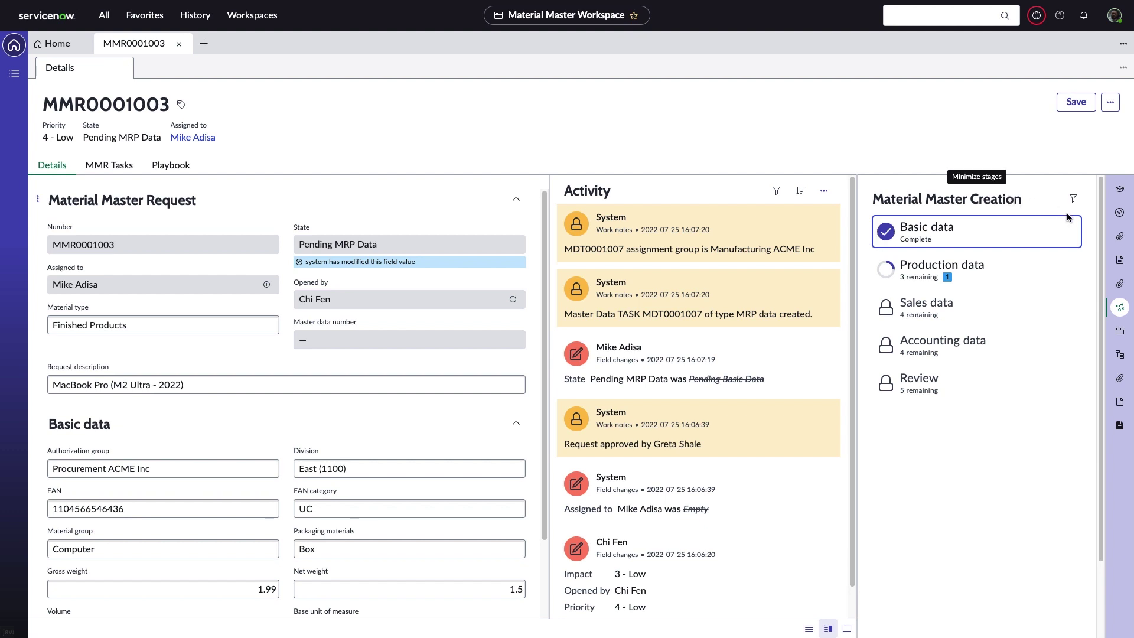
{"action": "left_click", "coordinate": [113, 167]}
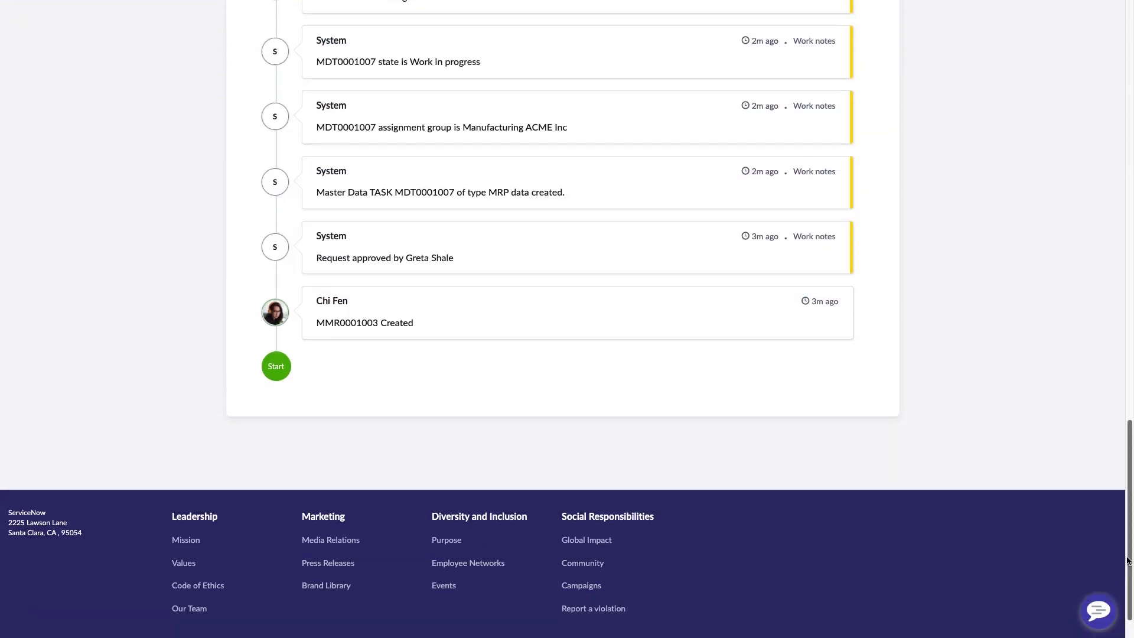
{"action": "scroll", "coordinate": [1124, 531], "scroll_direction": "up", "scroll_amount": 3}
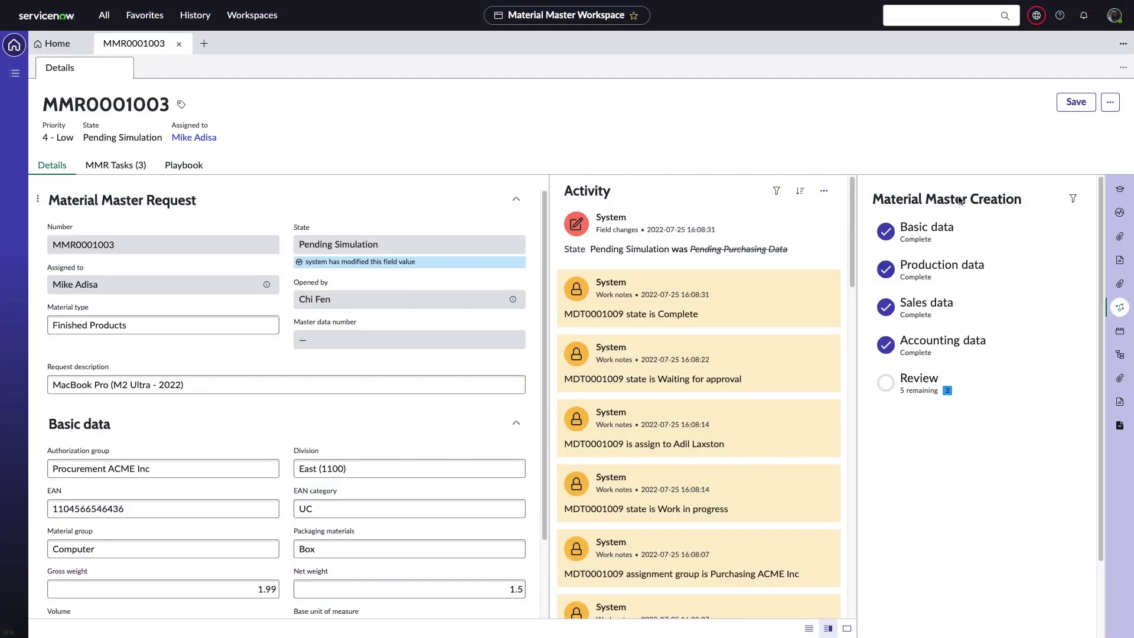
- Simulate Material Master Creation from the Review stage and dismiss the confirmation banner
{"action": "left_click", "coordinate": [994, 384]}
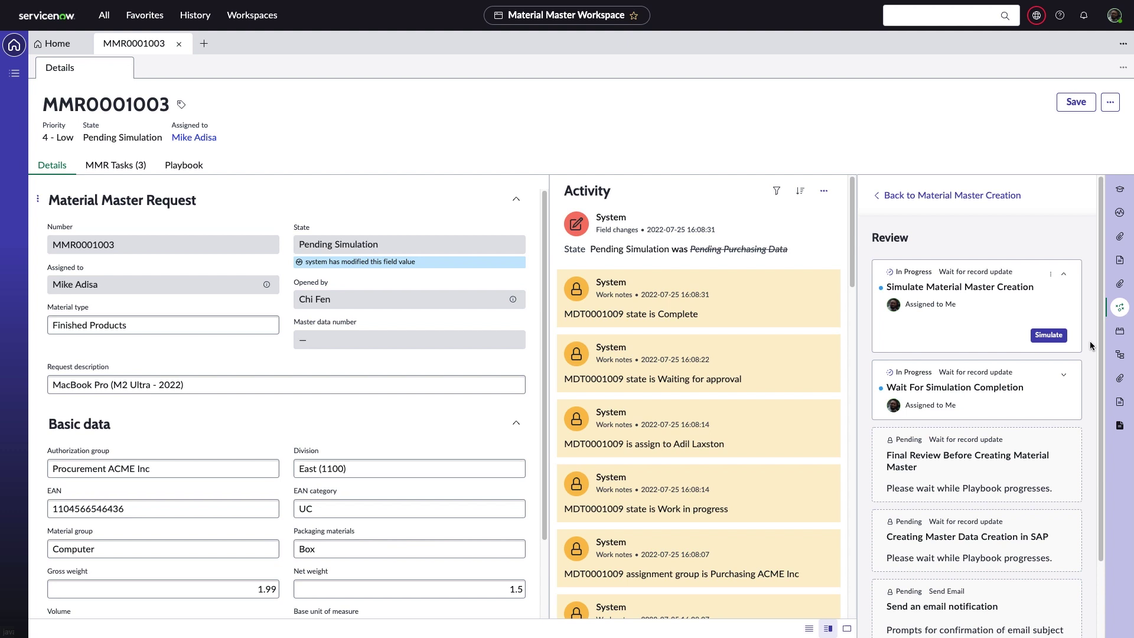
{"action": "left_click", "coordinate": [1059, 337]}
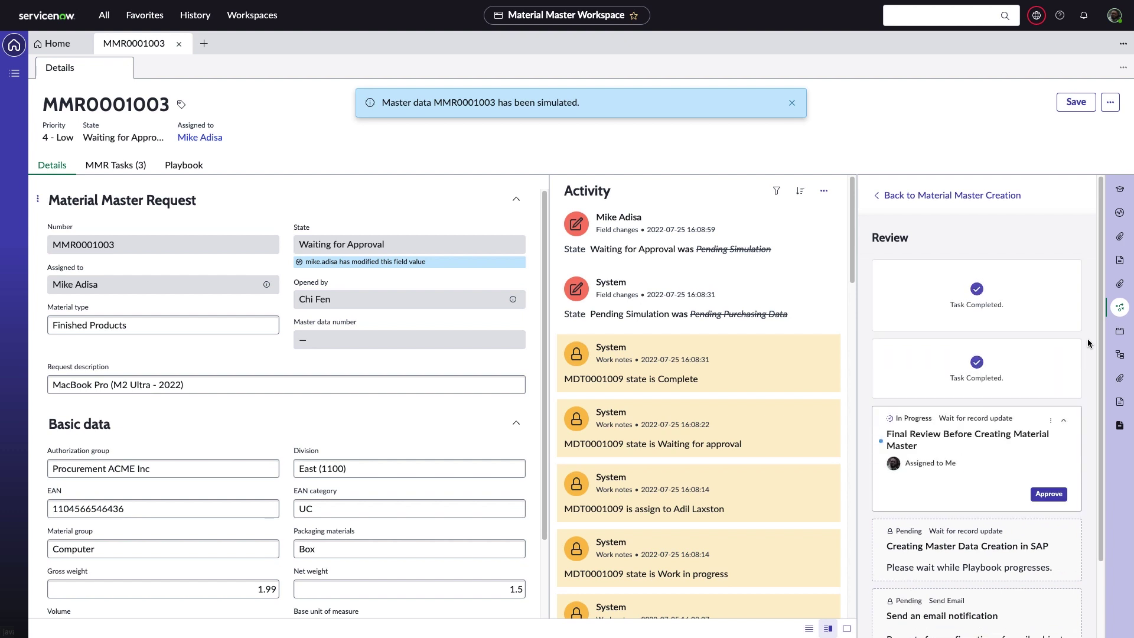
{"action": "left_click", "coordinate": [793, 104]}
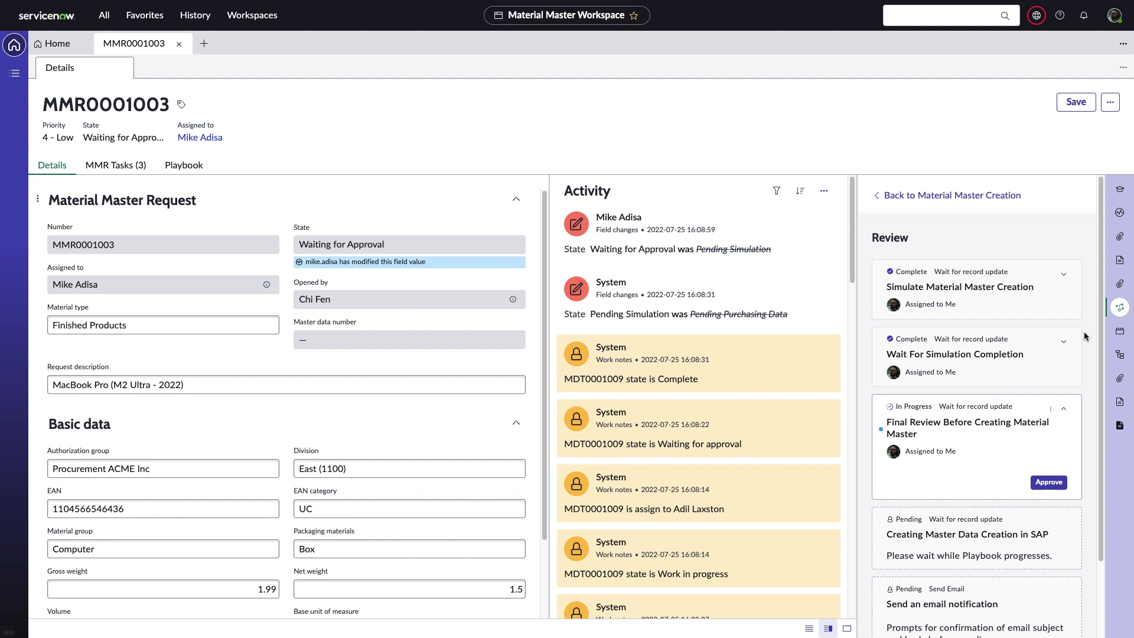
- Approve MMR0001003's final review and send the completion email to the requester
{"action": "left_click", "coordinate": [1063, 490]}
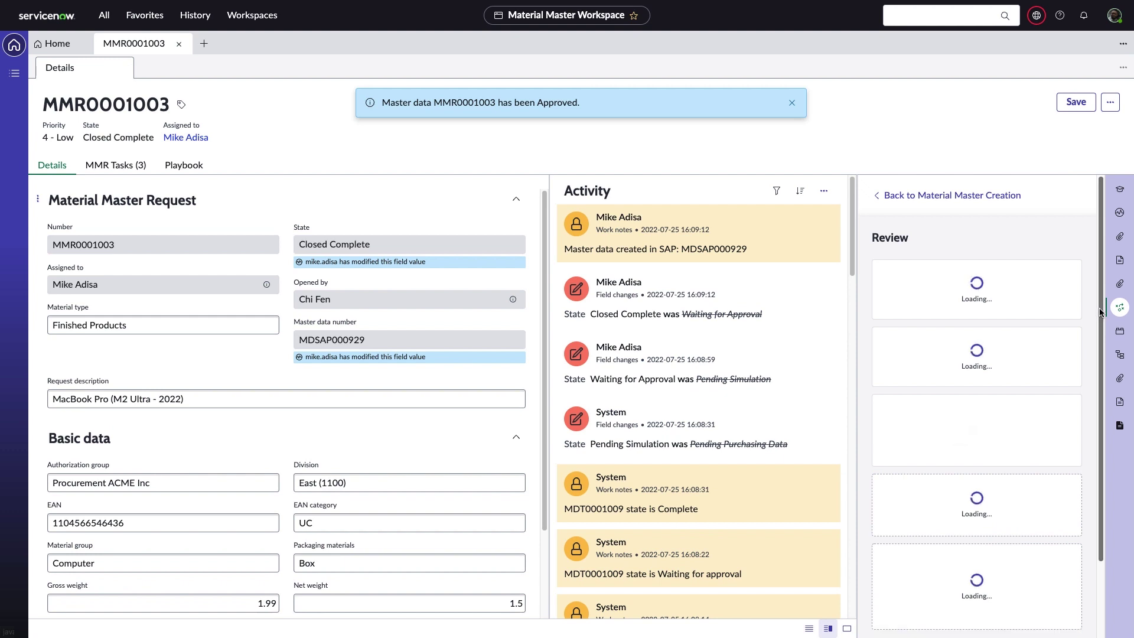
{"action": "left_click", "coordinate": [794, 104]}
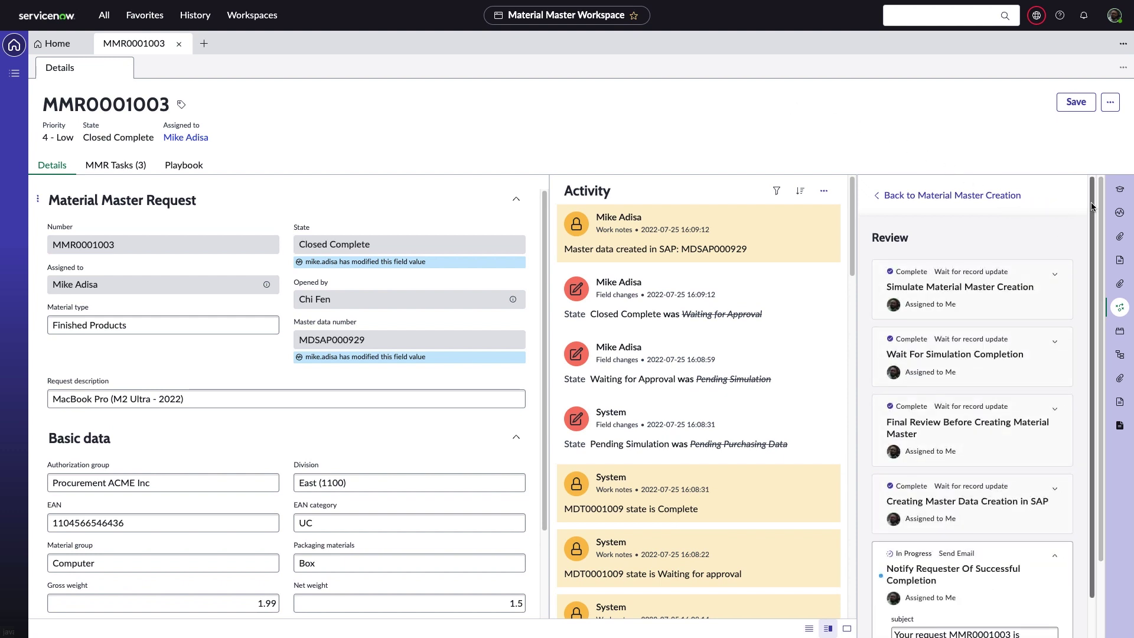
{"action": "left_click_drag", "start_coordinate": [1092, 206], "coordinate": [1096, 526]}
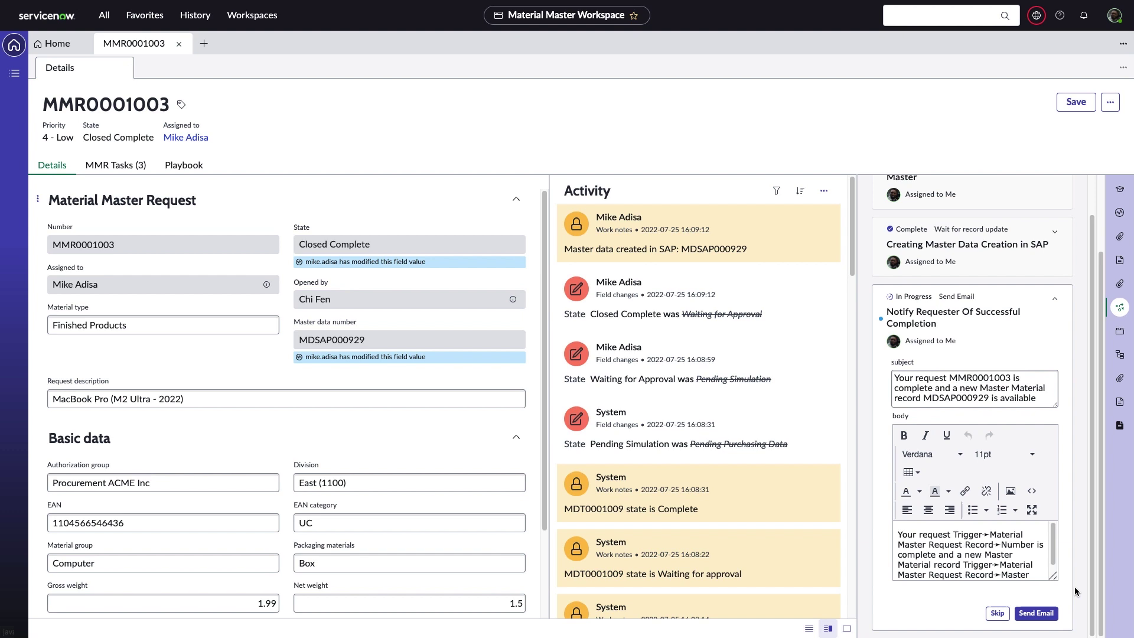
{"action": "left_click", "coordinate": [1054, 617]}
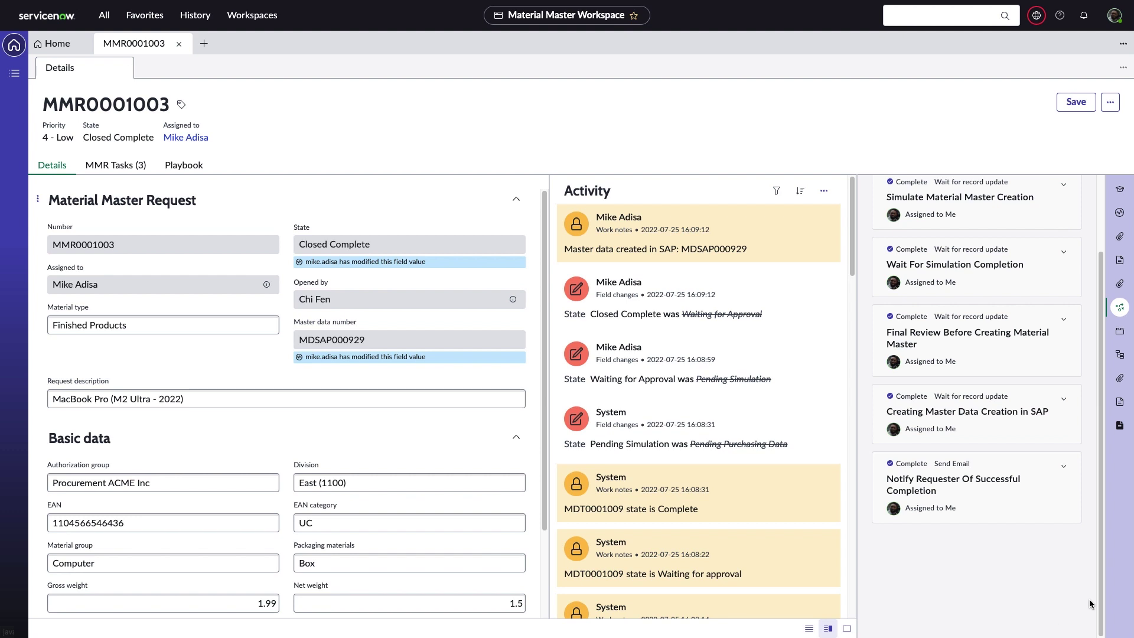
{"action": "left_click_drag", "start_coordinate": [1098, 591], "coordinate": [1098, 502]}
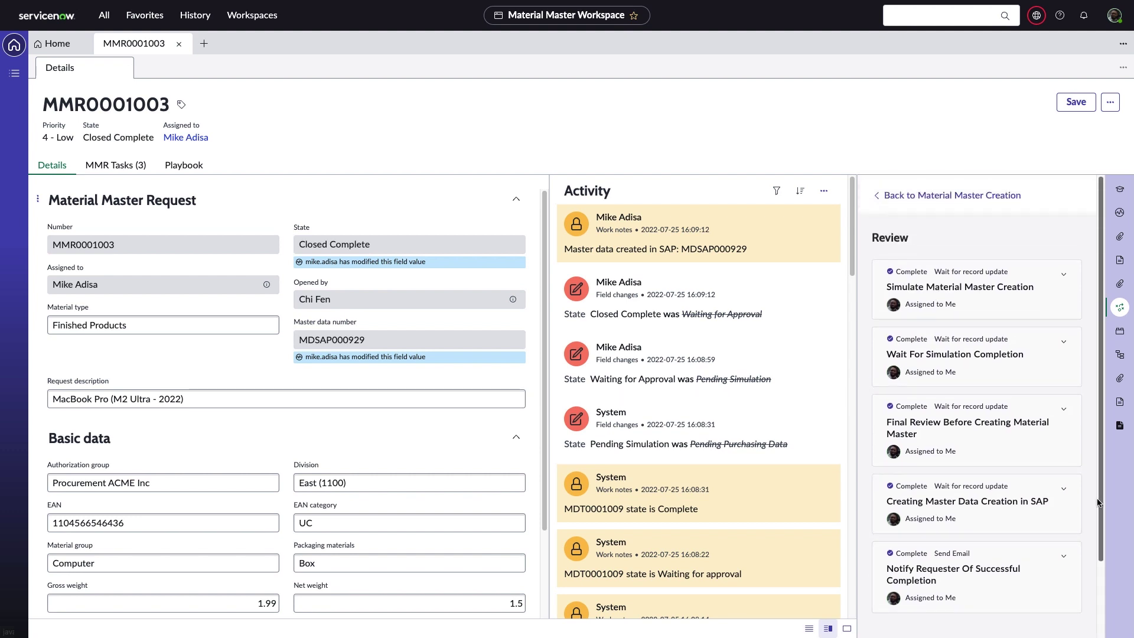
- Open the Automate Material Master Requests app, scroll its Table Fields, then return to App Home
{"action": "left_click", "coordinate": [990, 197]}
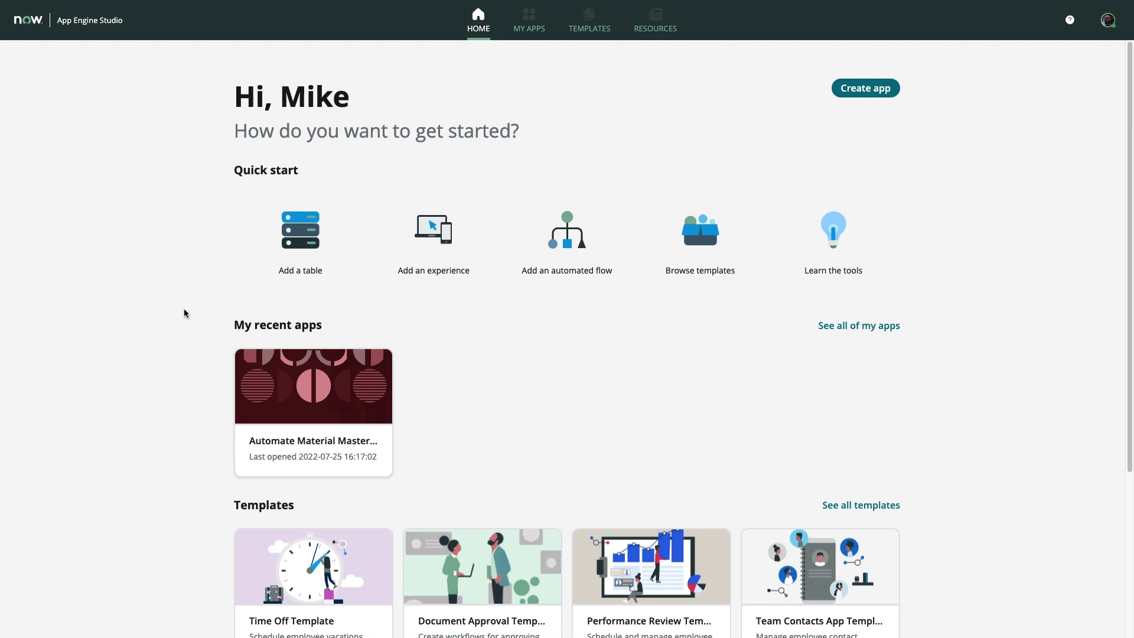
{"action": "left_click", "coordinate": [330, 384]}
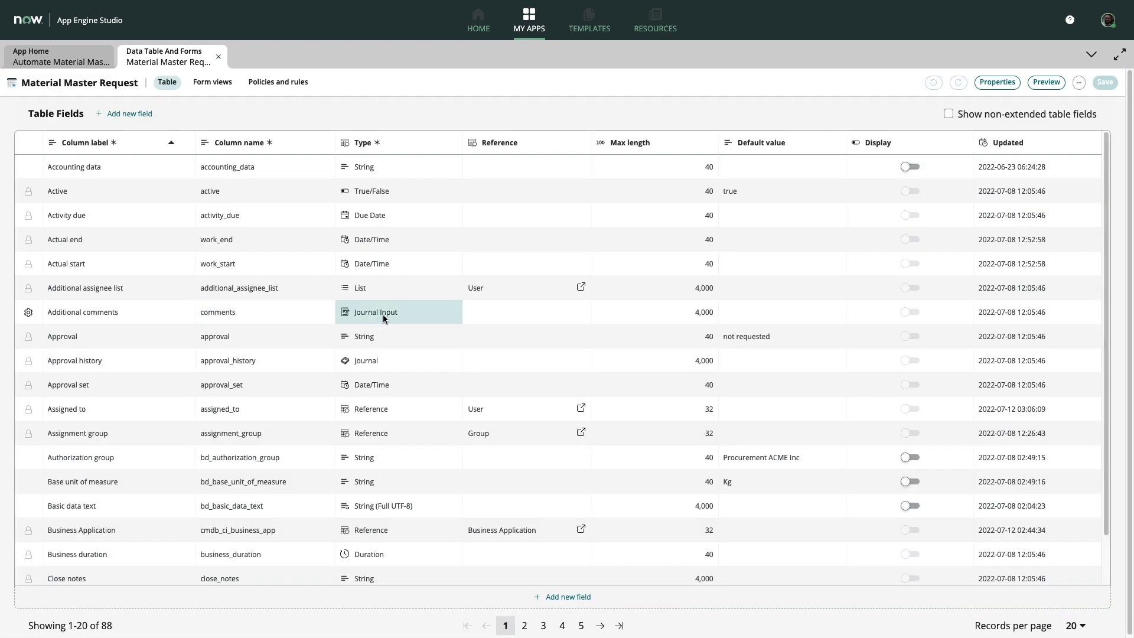
{"action": "scroll", "coordinate": [1106, 200], "scroll_direction": "down", "scroll_amount": 2}
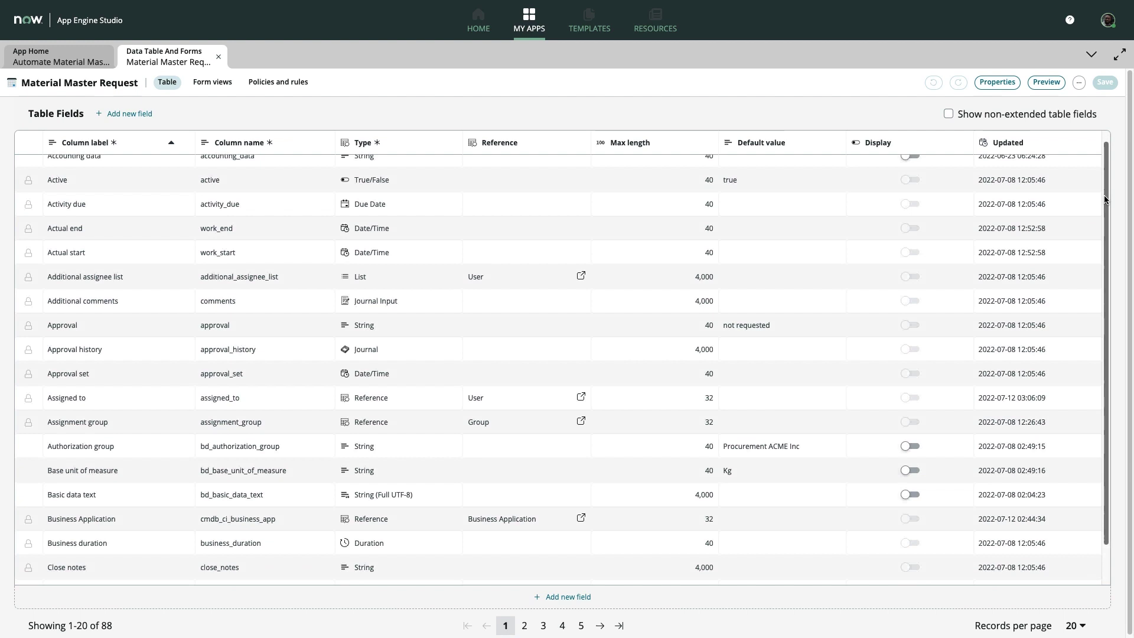
{"action": "scroll", "coordinate": [1107, 200], "scroll_direction": "down", "scroll_amount": 2}
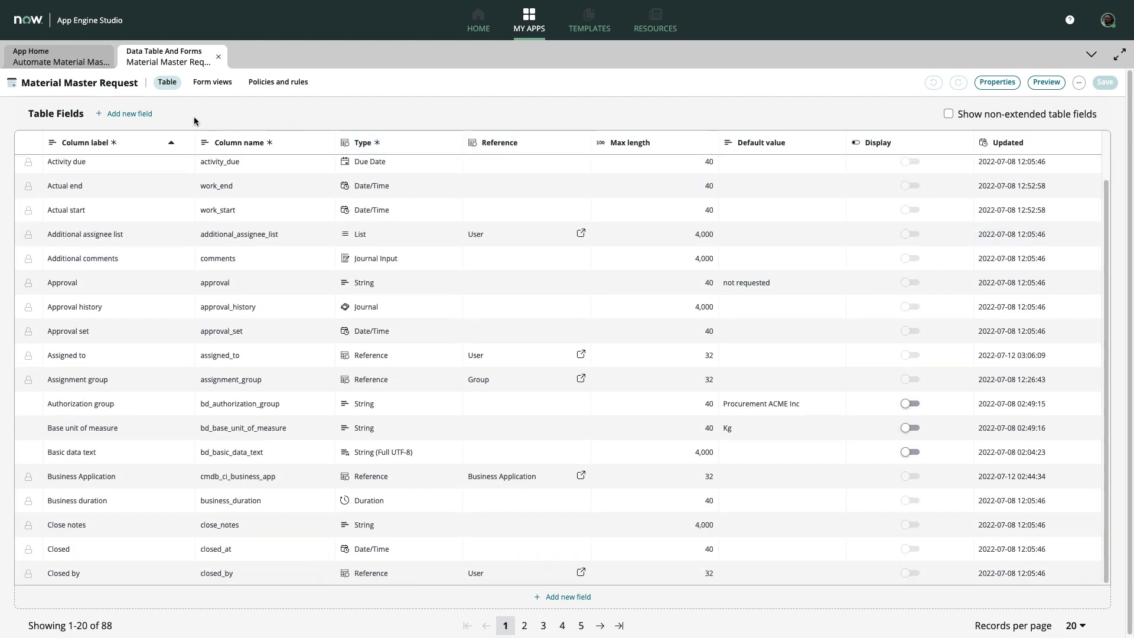
{"action": "left_click", "coordinate": [60, 66]}
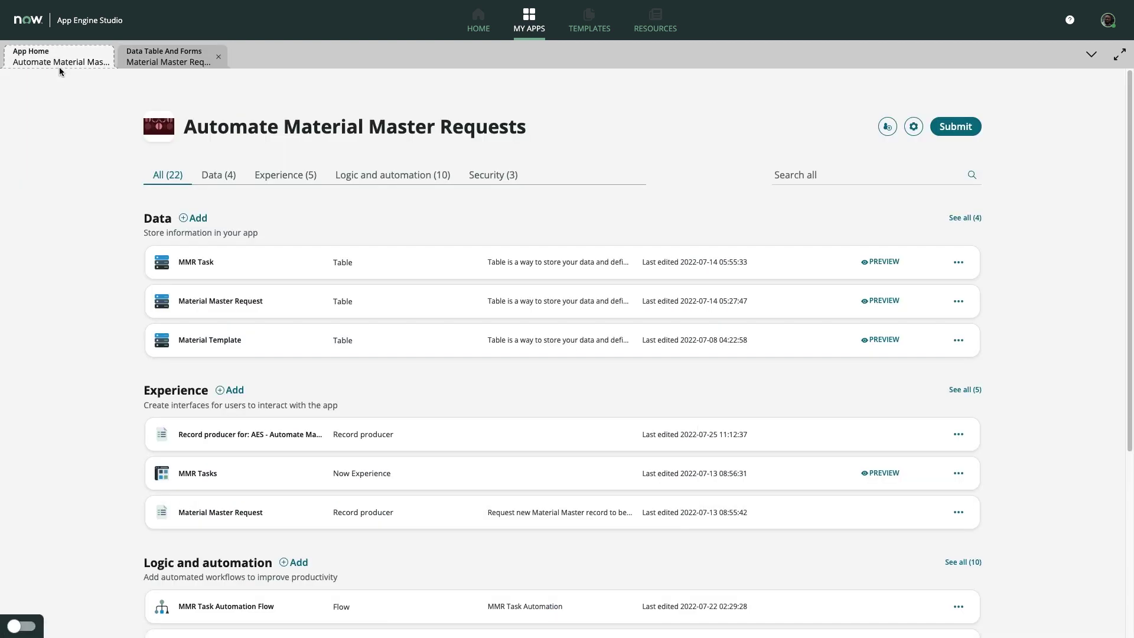
{"action": "left_click", "coordinate": [231, 390]}
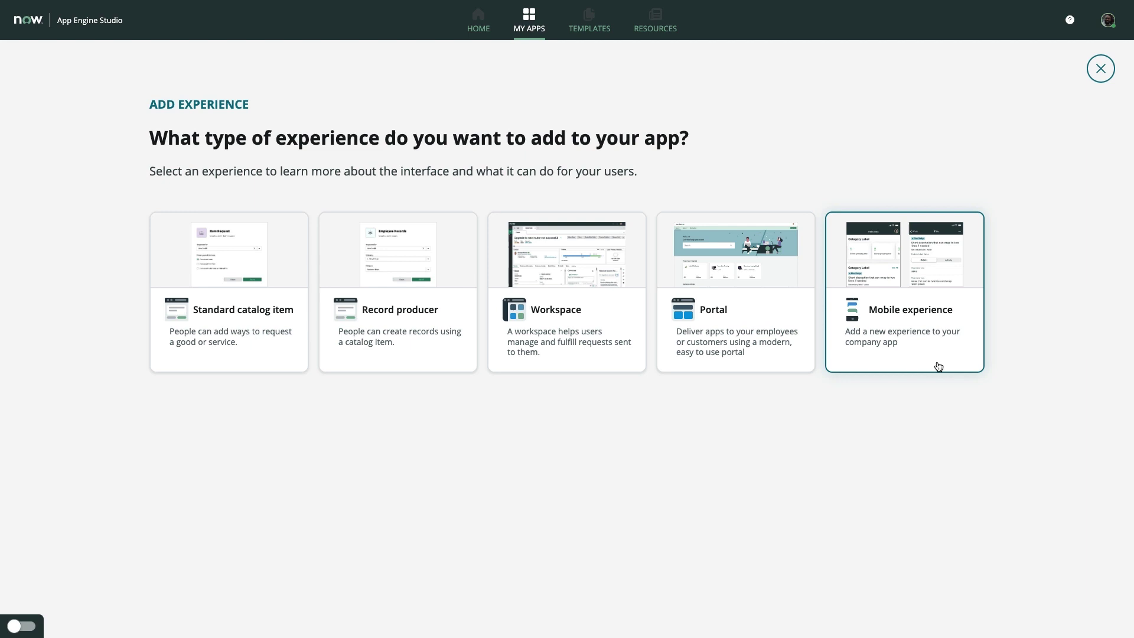
{"action": "left_click", "coordinate": [1100, 75]}
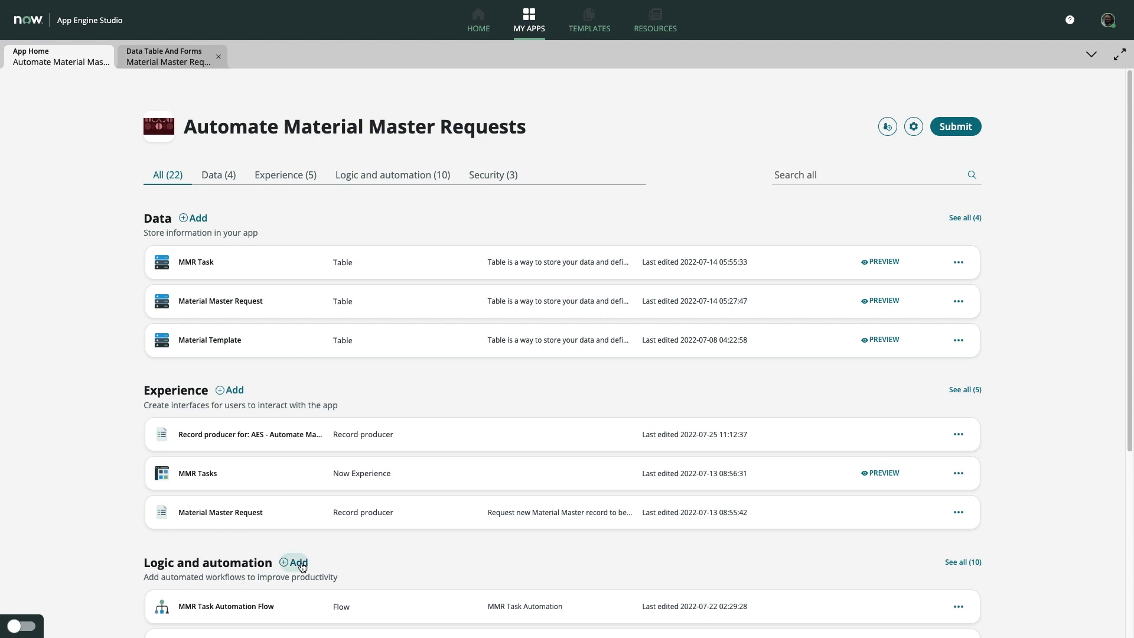
- Filter to Logic and automation items and open the Material Master Creation process definition
{"action": "left_click", "coordinate": [423, 178]}
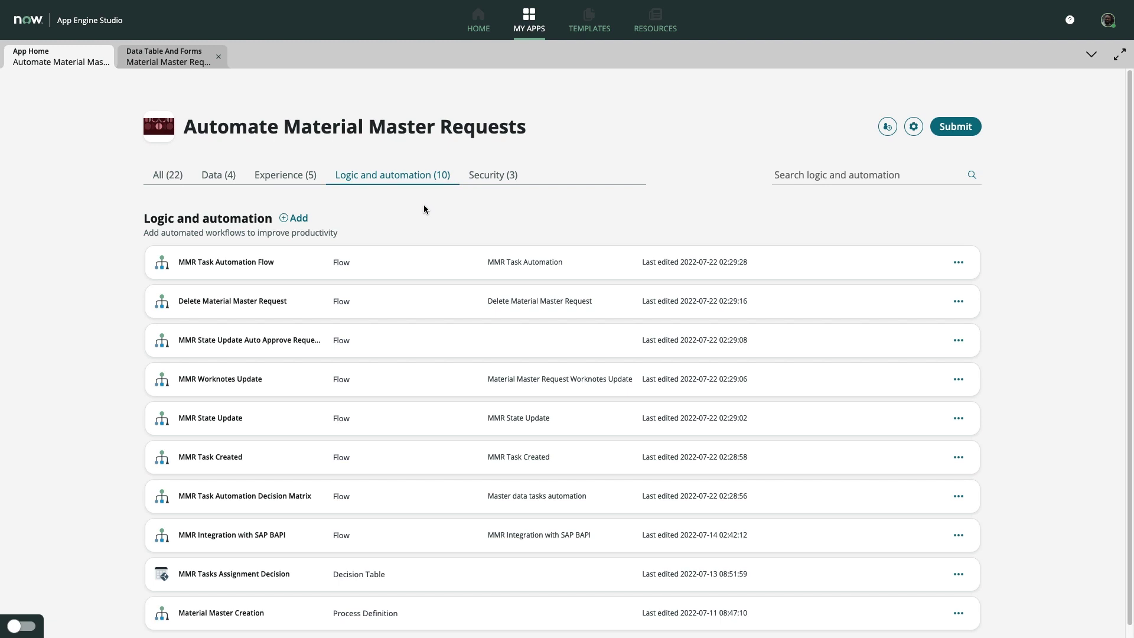
{"action": "left_click", "coordinate": [304, 614]}
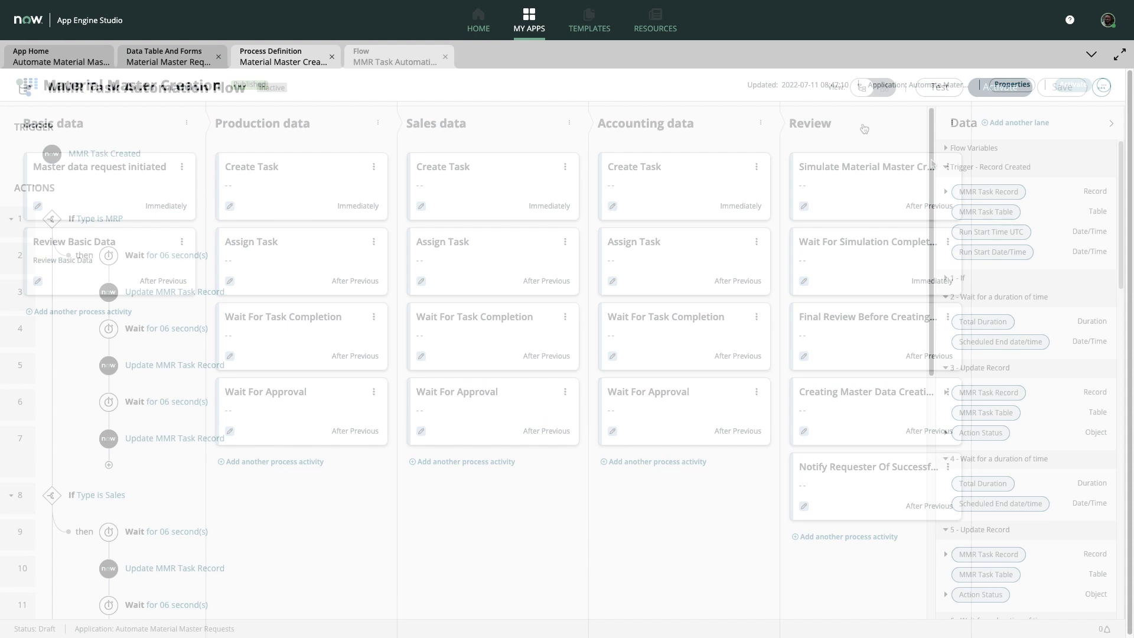
{"action": "left_click_drag", "start_coordinate": [931, 159], "coordinate": [932, 341]}
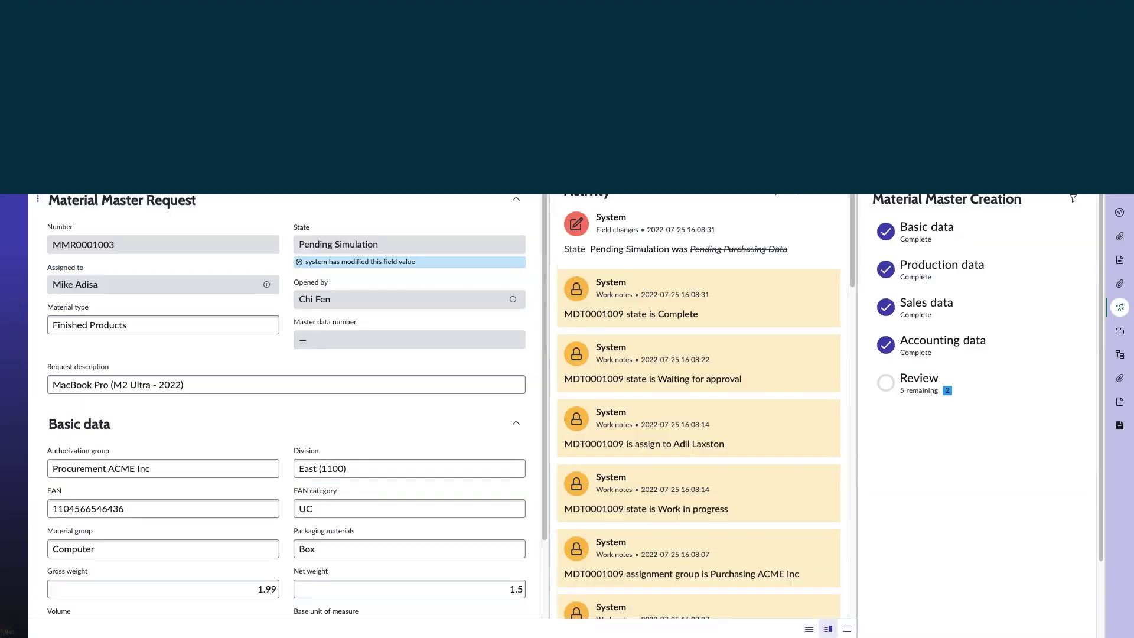
- Open the Review stage's task list and scroll down through it
{"action": "left_click", "coordinate": [994, 385]}
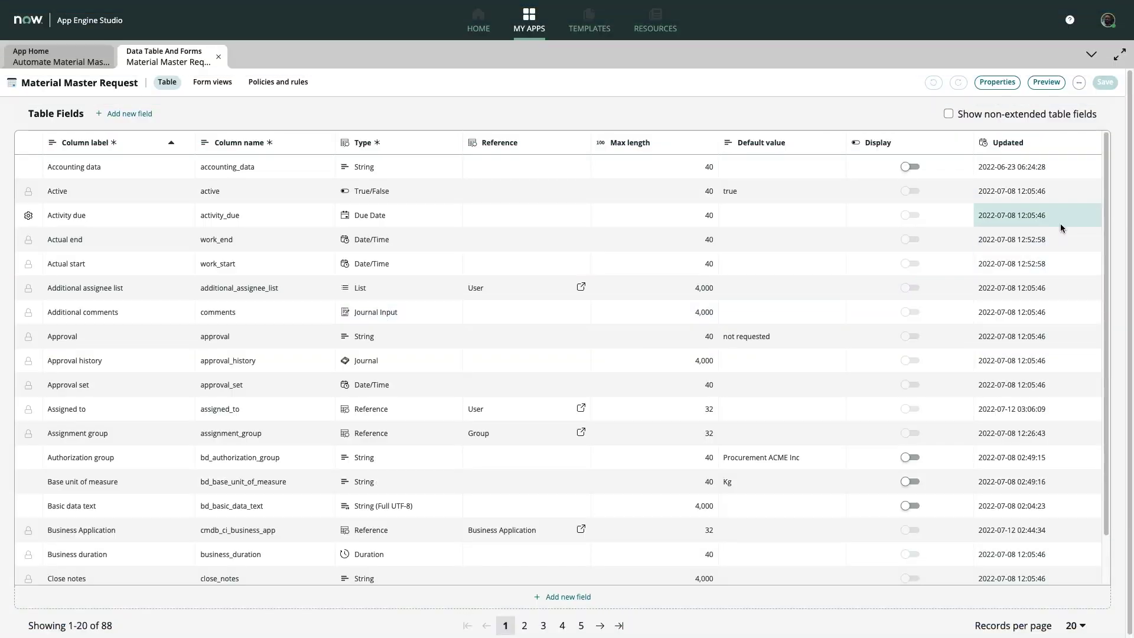
{"action": "left_click_drag", "start_coordinate": [1104, 193], "coordinate": [1105, 256]}
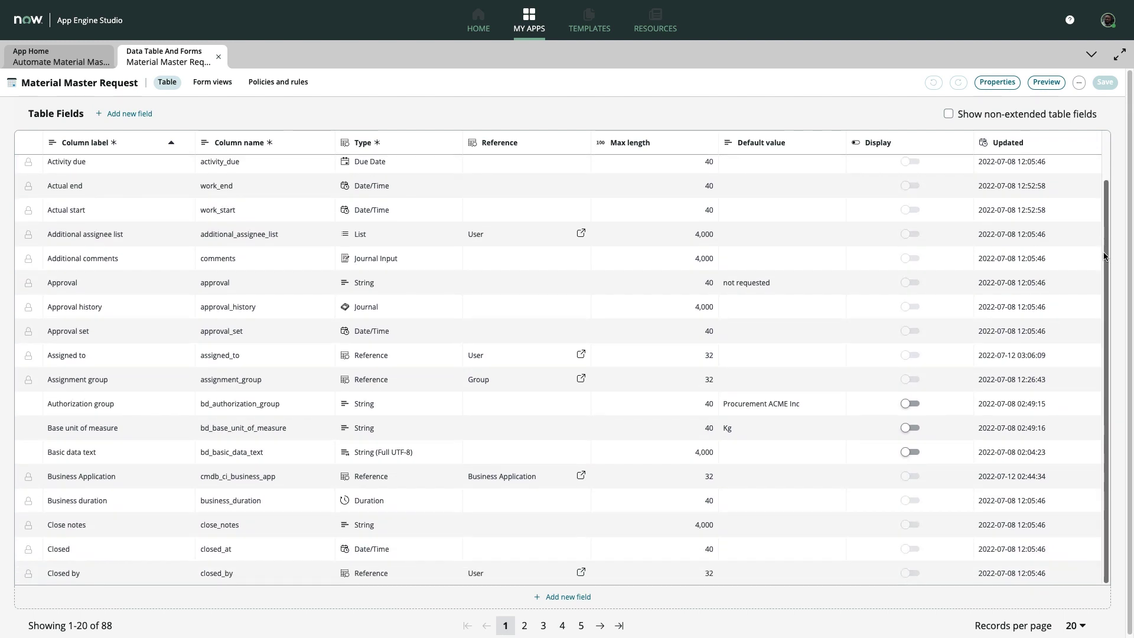